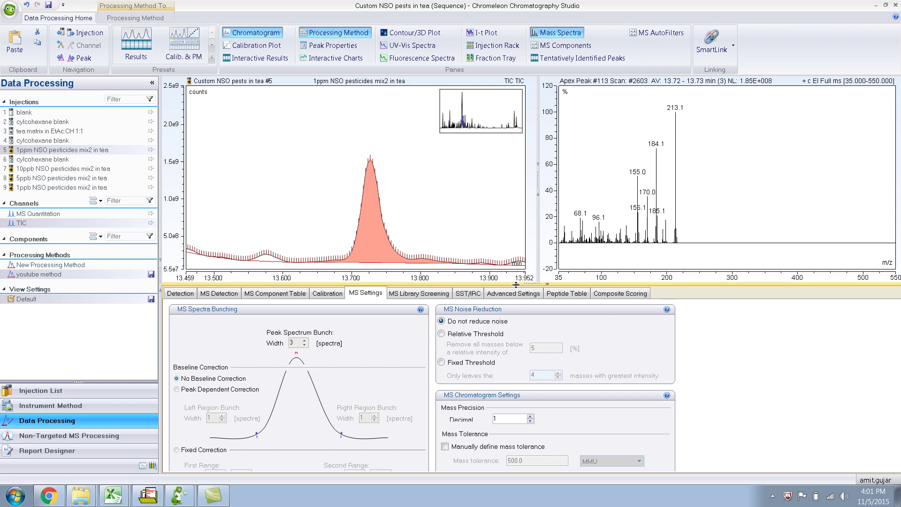
# Raise the splitter above the settings tabs for more settings room, then activate the chromatogram plot
pyautogui.moveTo(515, 284); pyautogui.dragTo(516, 268)
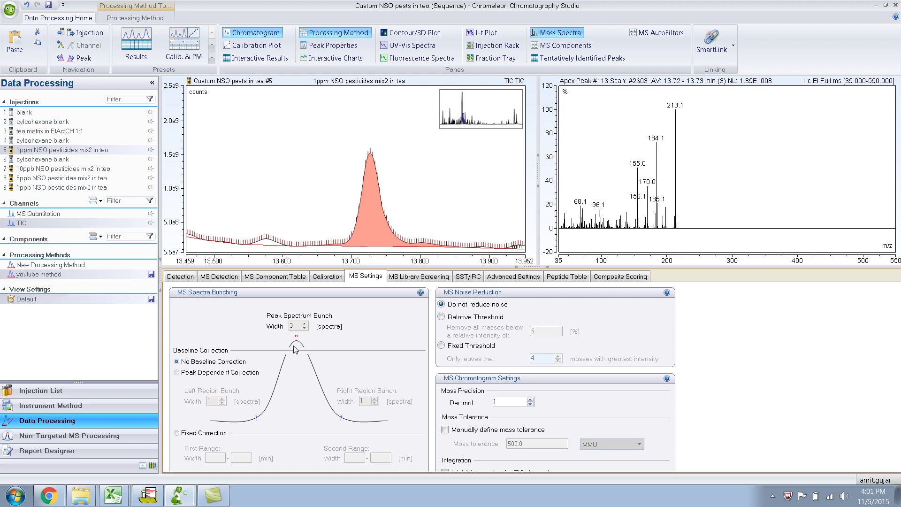
pyautogui.click(377, 201)
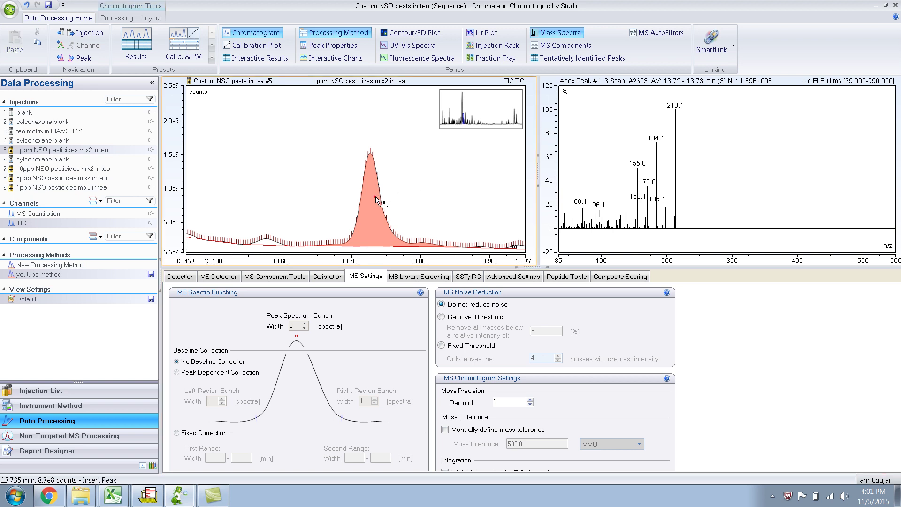
pyautogui.rightClick(715, 140)
pyautogui.click(795, 306)
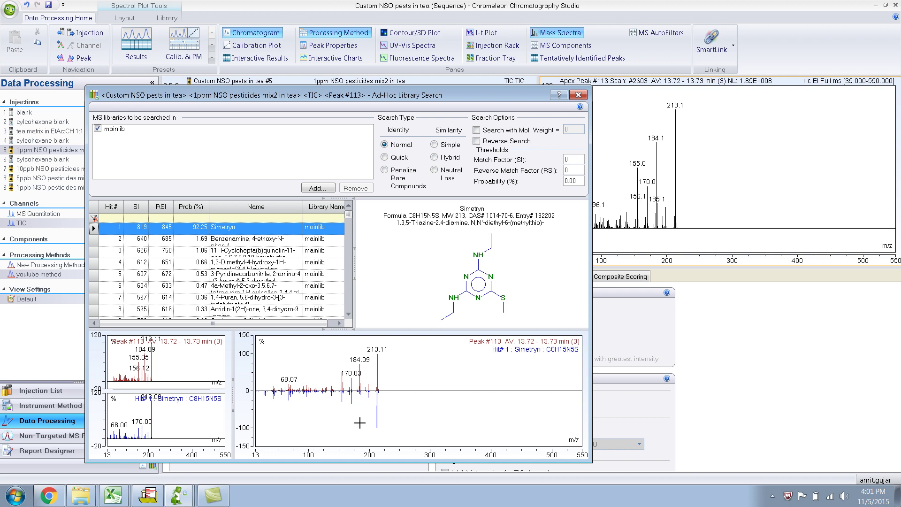
pyautogui.click(577, 95)
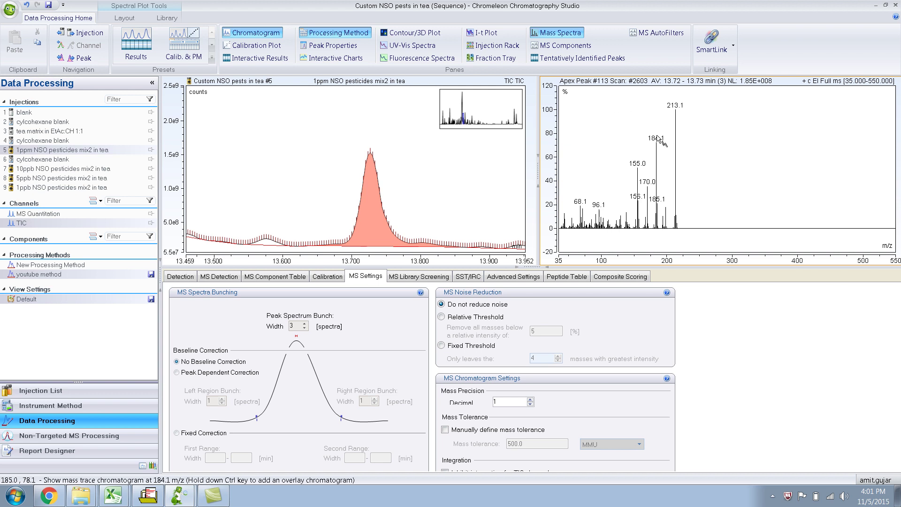
# Extract an ion chromatogram at 213 m/z from the mass spectrum
pyautogui.rightClick(715, 121)
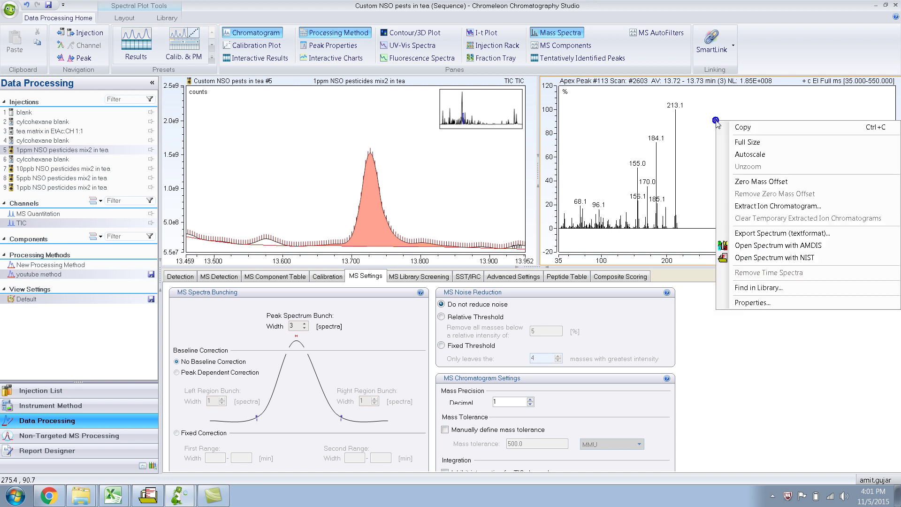
pyautogui.click(784, 206)
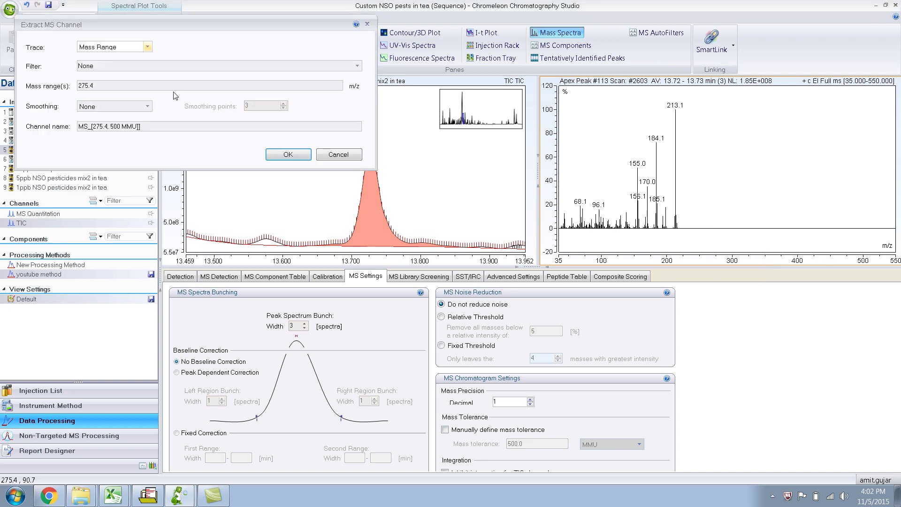
pyautogui.moveTo(93, 86); pyautogui.dragTo(63, 90)
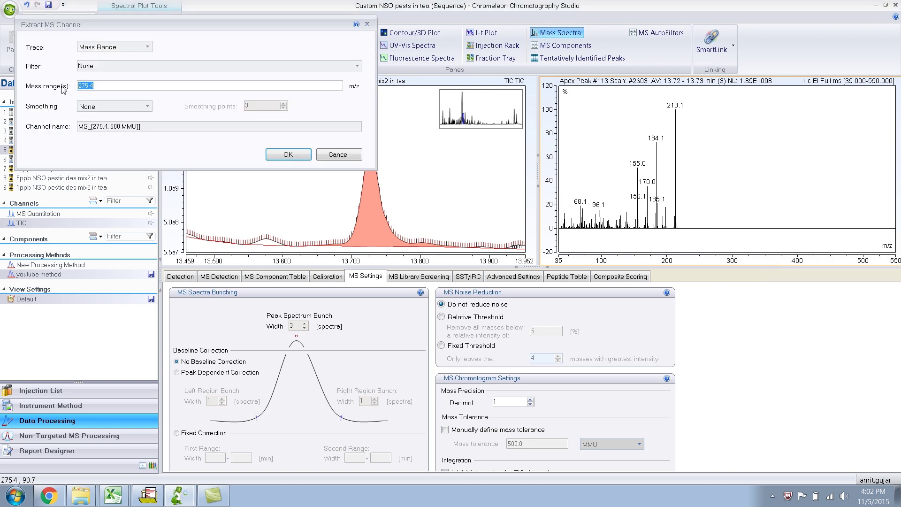
pyautogui.write('213')
pyautogui.click(288, 155)
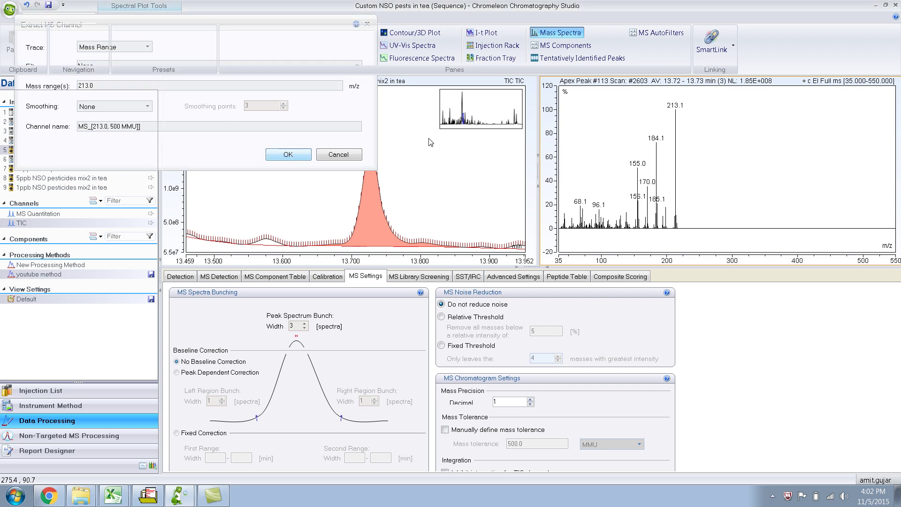
# Extract a second ion chromatogram at 184 m/z, replacing the 329.9 mass value
pyautogui.rightClick(751, 145)
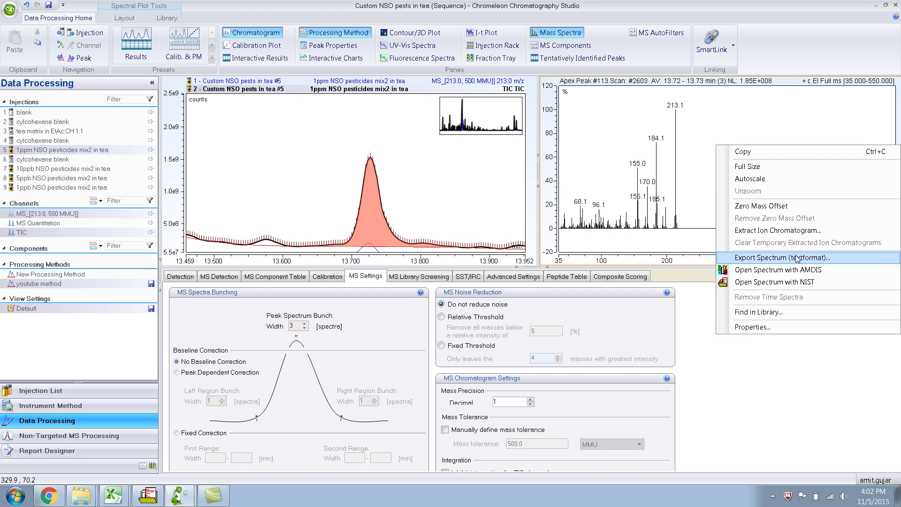
pyautogui.click(777, 231)
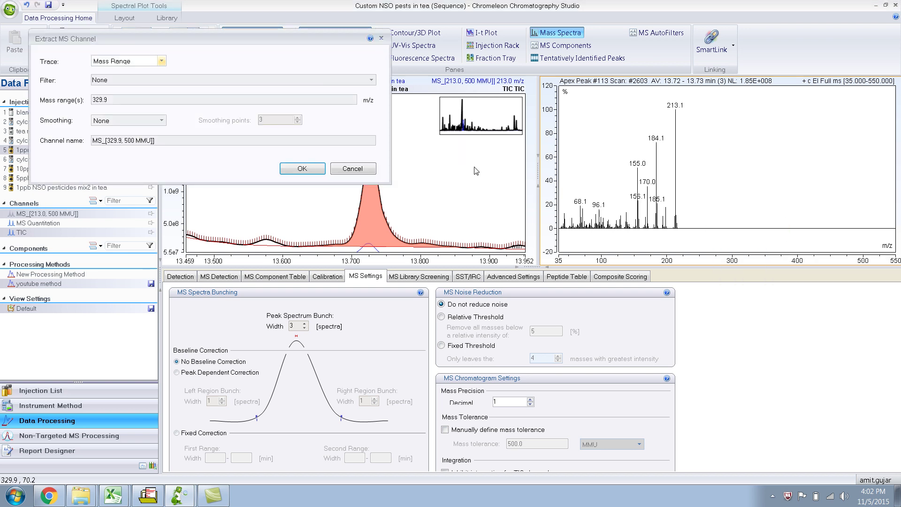
pyautogui.moveTo(114, 99); pyautogui.dragTo(75, 104)
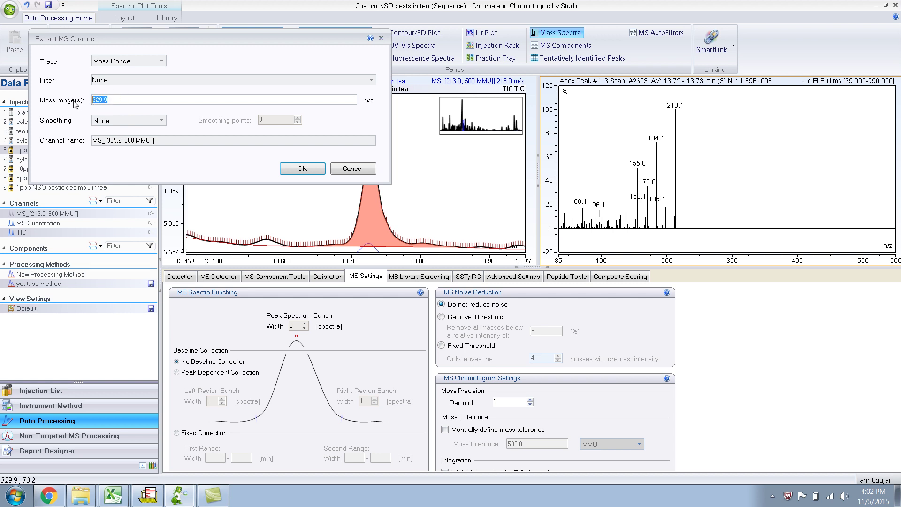
pyautogui.write('184')
pyautogui.click(301, 169)
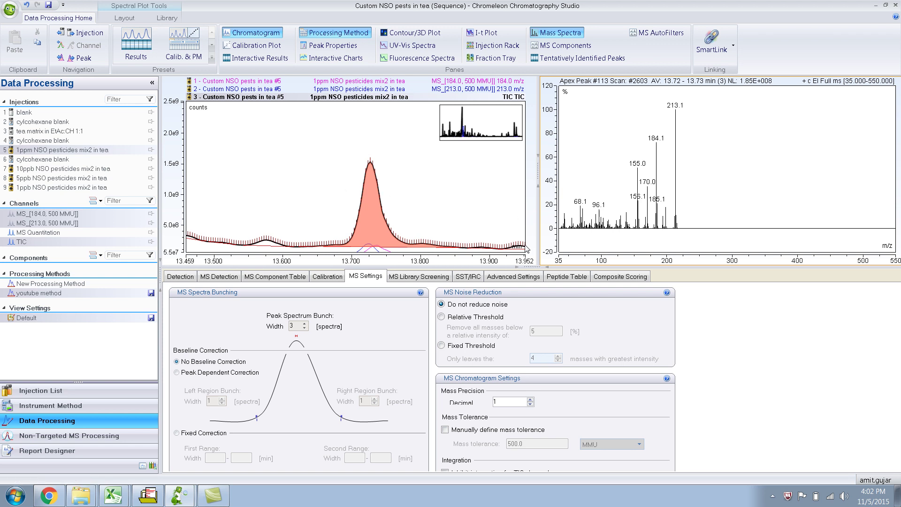
# Make the chromatogram pane taller and wider, then apply Autoscale Signal to it
pyautogui.moveTo(541, 268); pyautogui.dragTo(543, 331)
pyautogui.moveTo(539, 212); pyautogui.dragTo(631, 213)
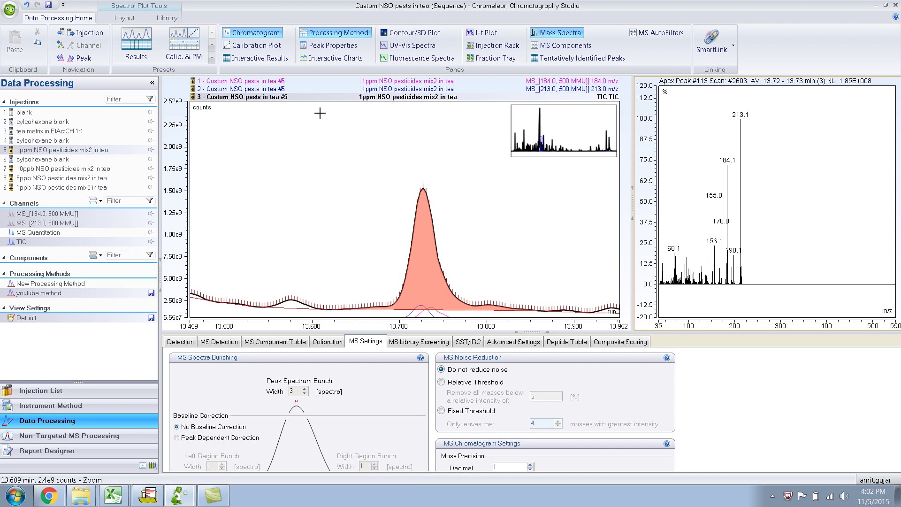
pyautogui.rightClick(336, 235)
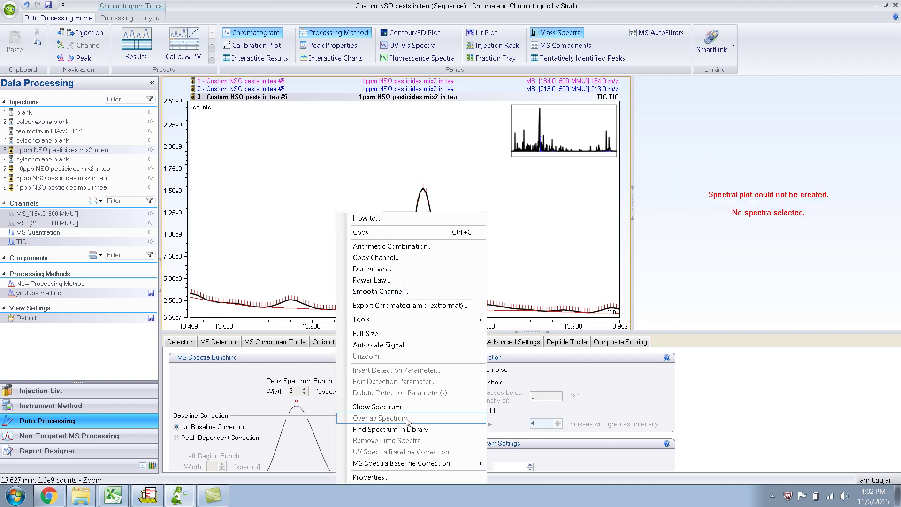
pyautogui.click(399, 345)
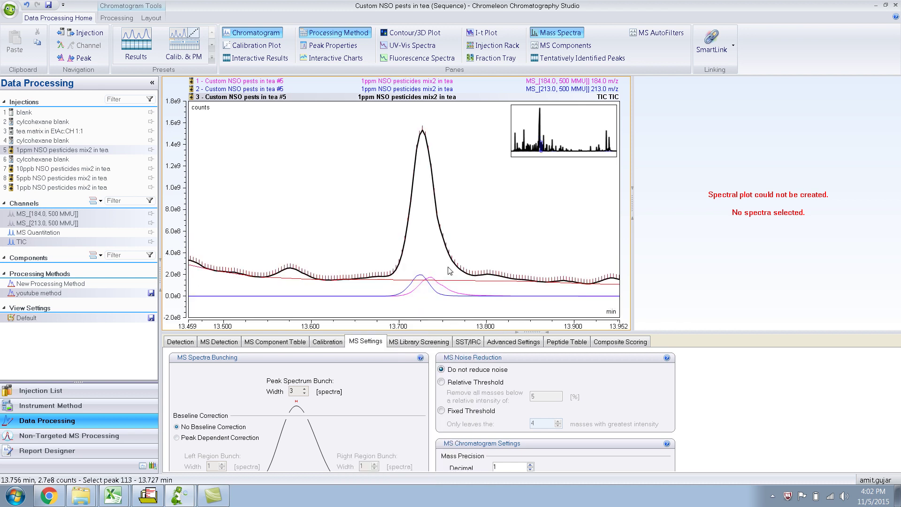
# Switch the chromatogram comparison mode to Stacked on the Layout ribbon
pyautogui.click(151, 19)
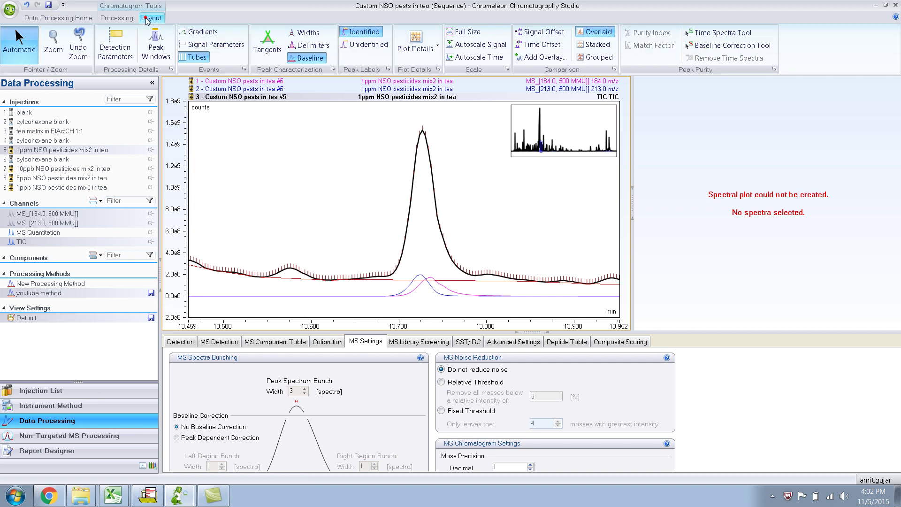
pyautogui.click(608, 45)
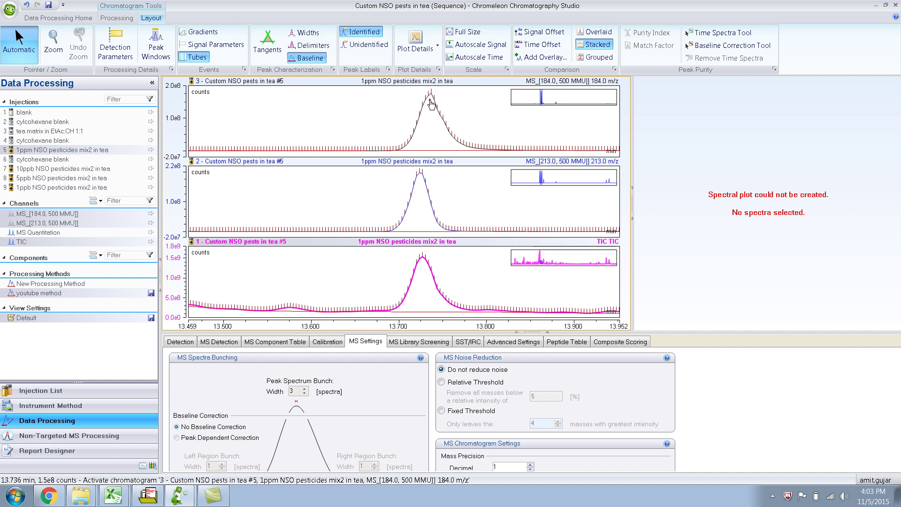
# Select peak 104 in the 184 m/z trace and run Find in Library on its apex spectrum
pyautogui.click(431, 103)
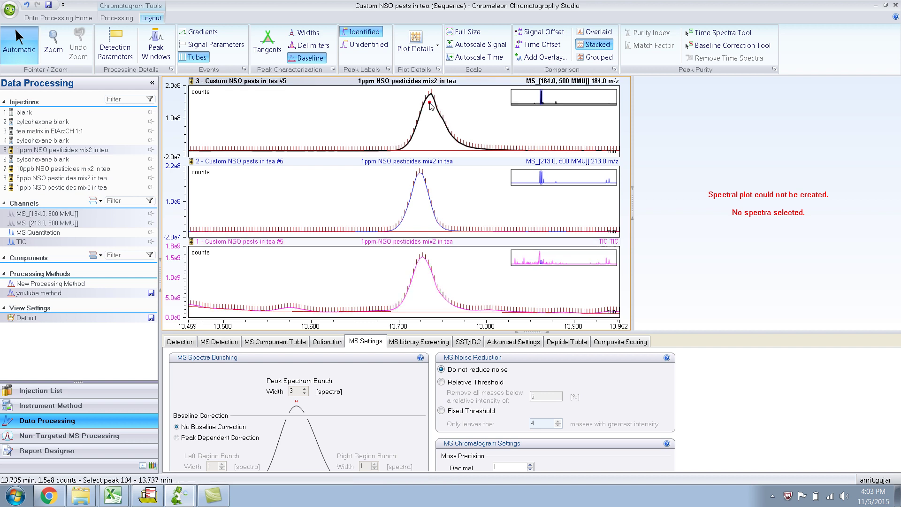
pyautogui.click(430, 105)
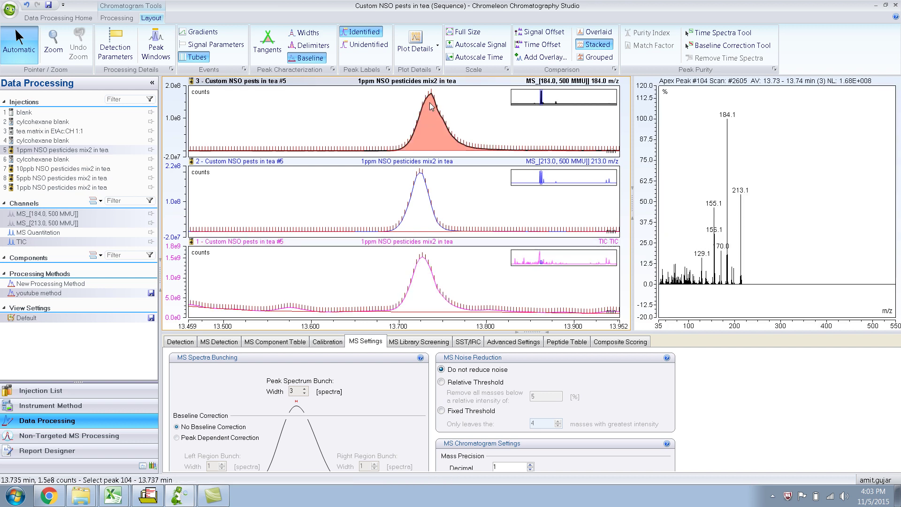
pyautogui.rightClick(774, 159)
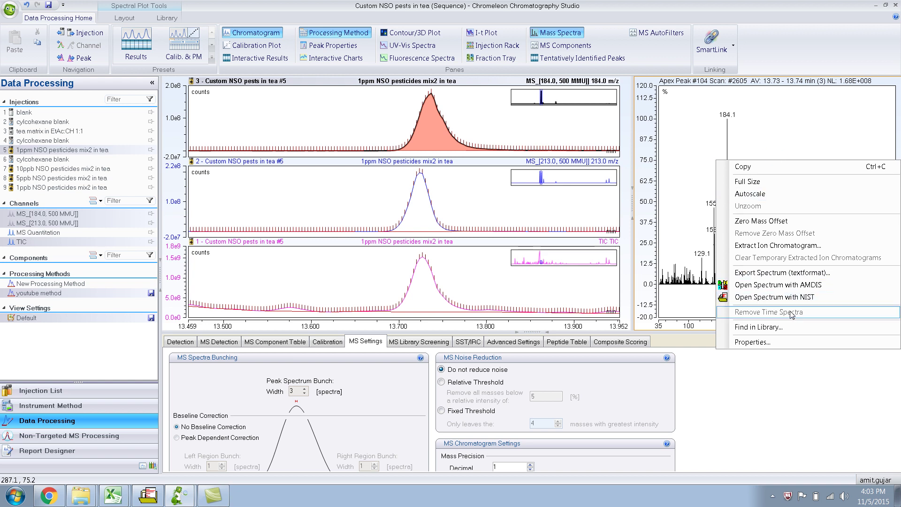
pyautogui.click(793, 327)
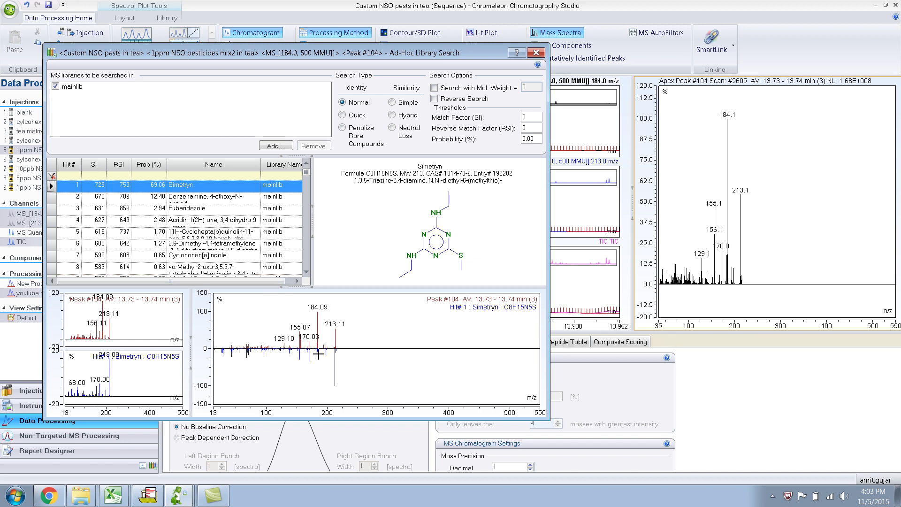
pyautogui.click(533, 53)
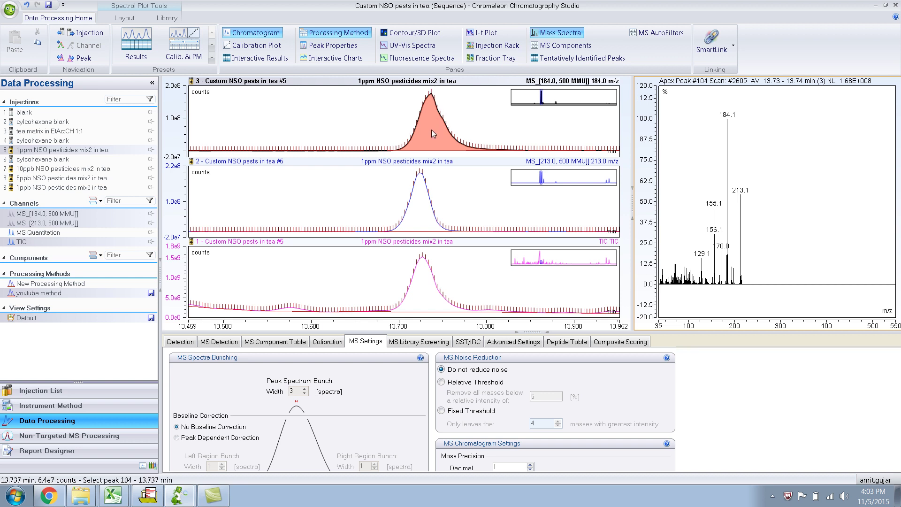
# Set Peak Spectrum Bunching Width to 1 and deselect peak 104 in the 184 m/z chromatogram
pyautogui.doubleClick(305, 394)
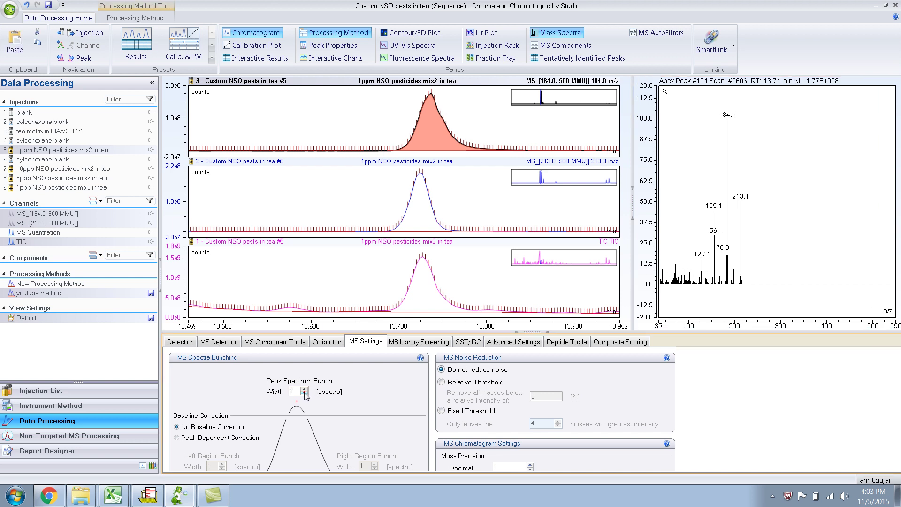
pyautogui.click(369, 112)
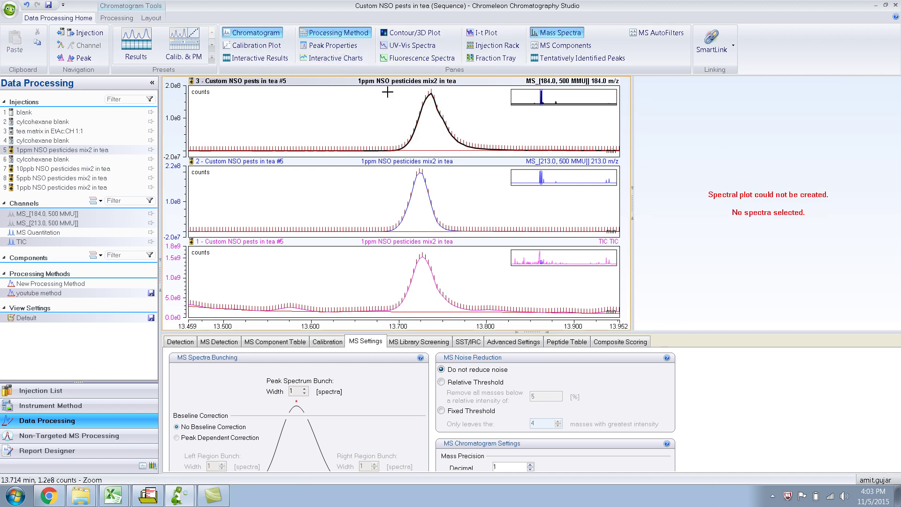
pyautogui.click(149, 19)
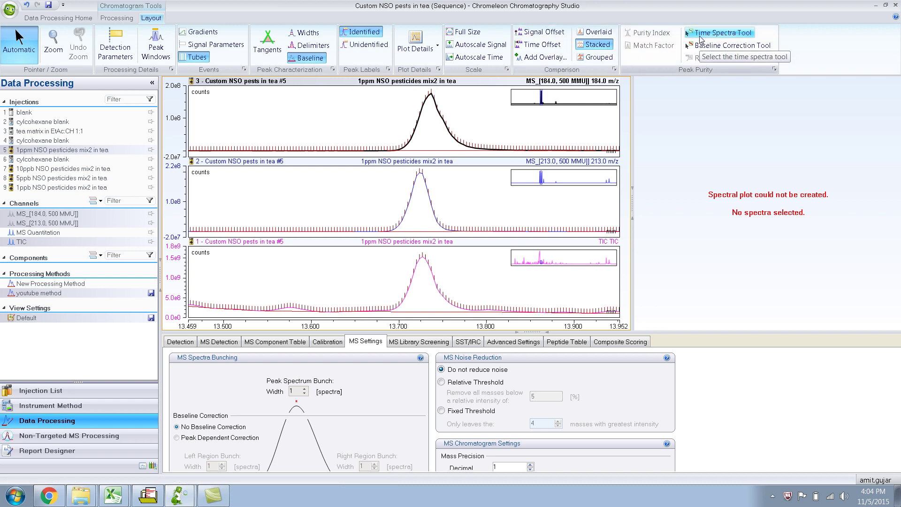
# Use the Time Spectra Tool to show the spectrum at the 184 m/z peak apex, 13.74 min
pyautogui.click(701, 37)
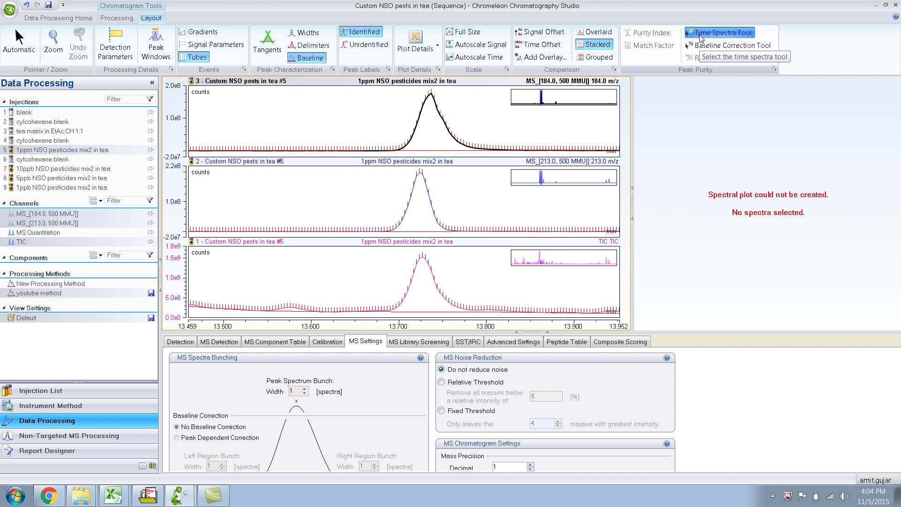
pyautogui.click(432, 93)
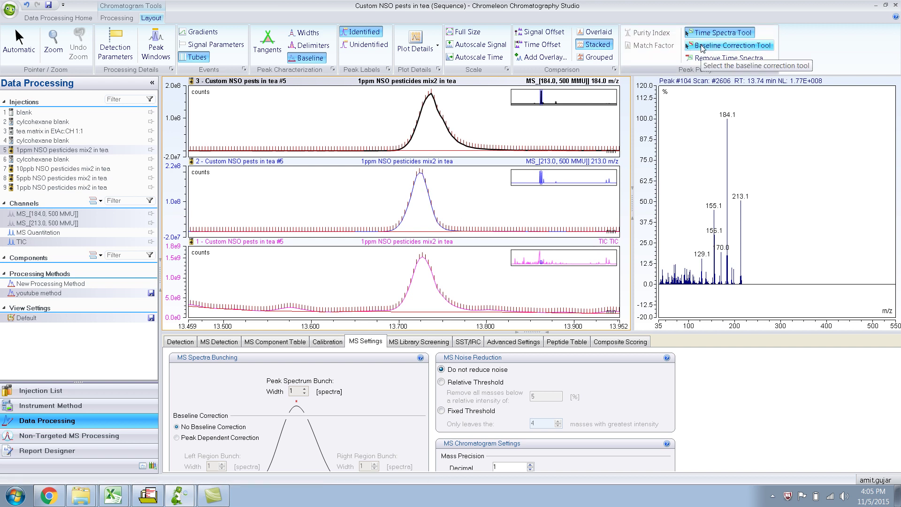
# Use the Baseline Correction Tool to subtract the 13.732 min background spectrum
pyautogui.click(701, 49)
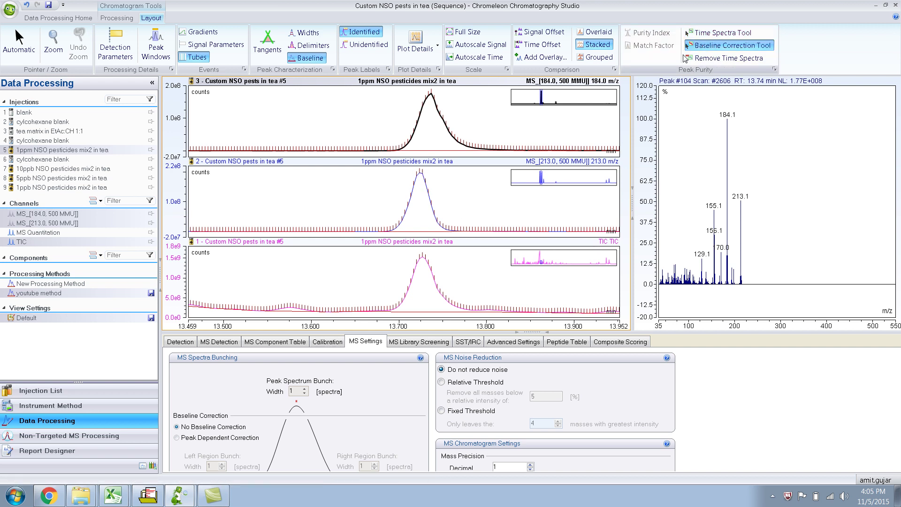
pyautogui.click(427, 99)
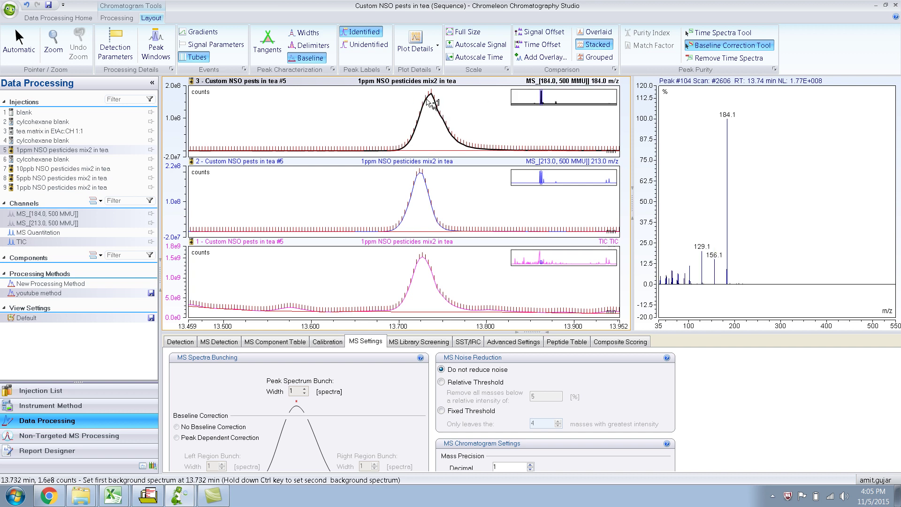
pyautogui.rightClick(765, 149)
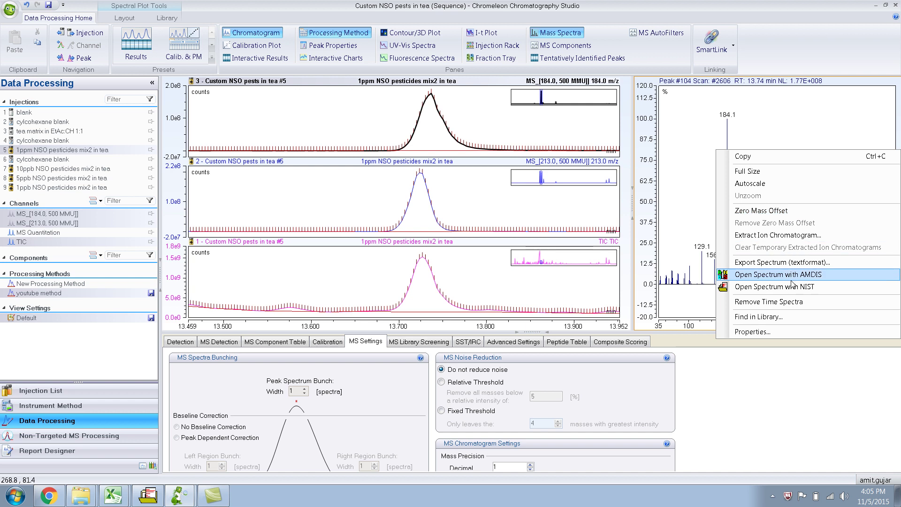
pyautogui.click(796, 319)
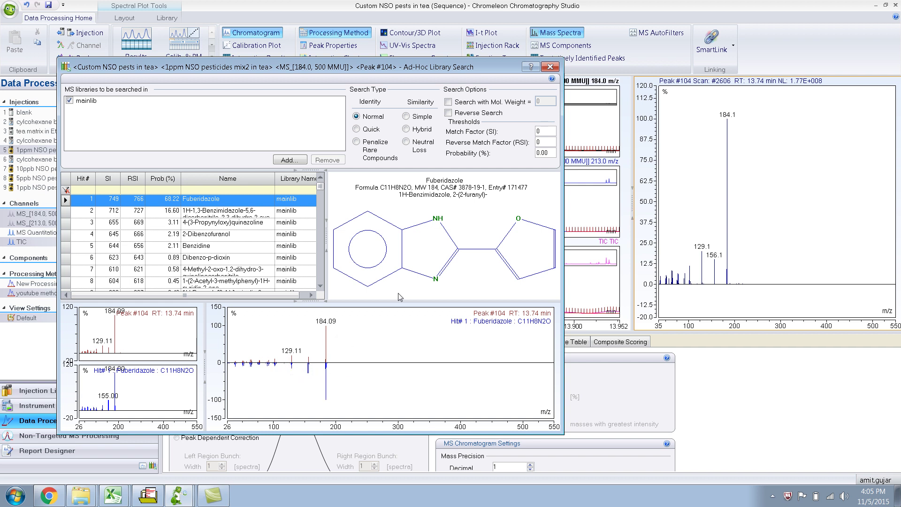
pyautogui.click(553, 68)
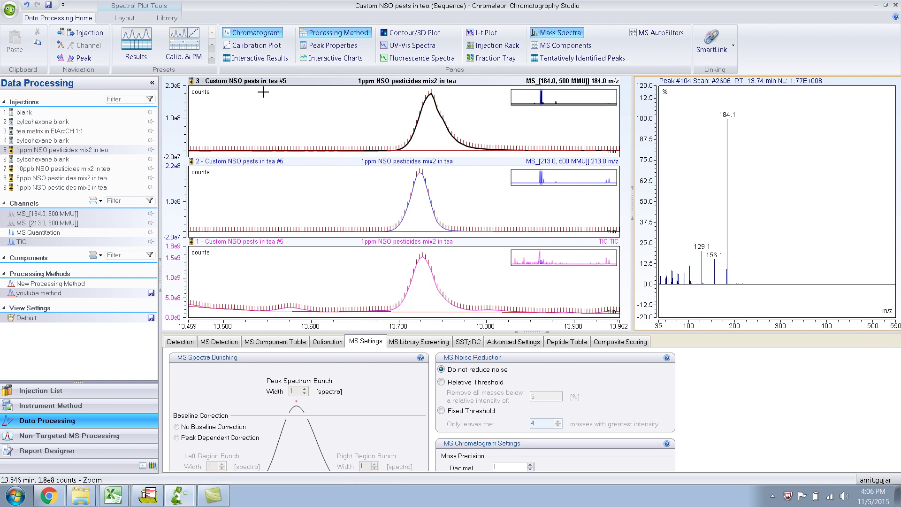
# Switch the chromatogram comparison mode to Overlaid on the Layout ribbon
pyautogui.click(169, 91)
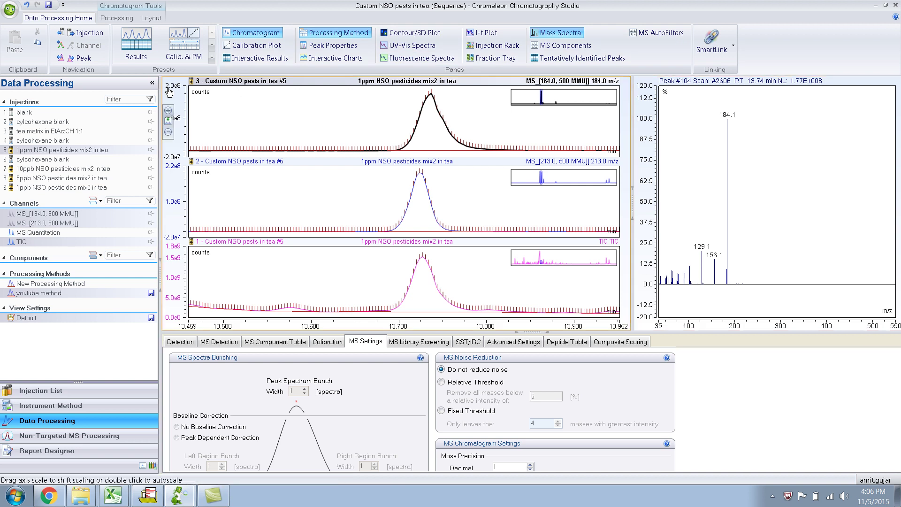
pyautogui.click(151, 18)
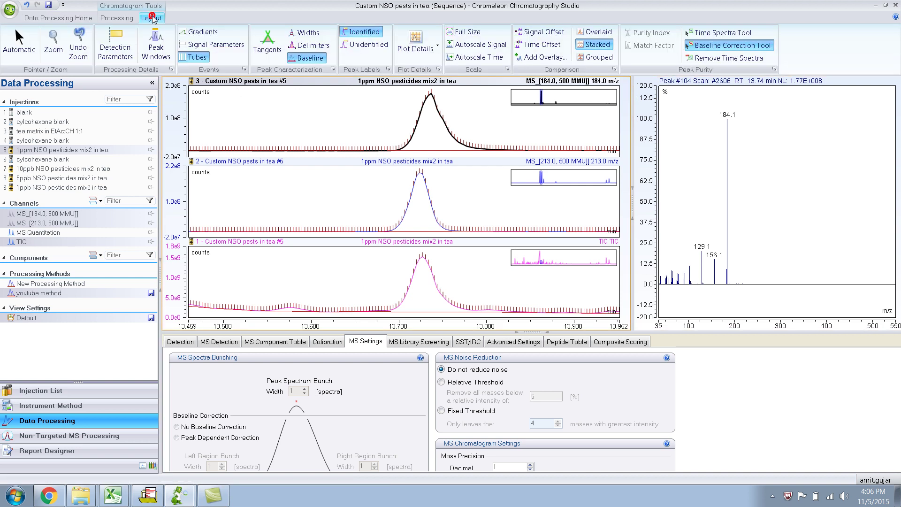
pyautogui.click(604, 37)
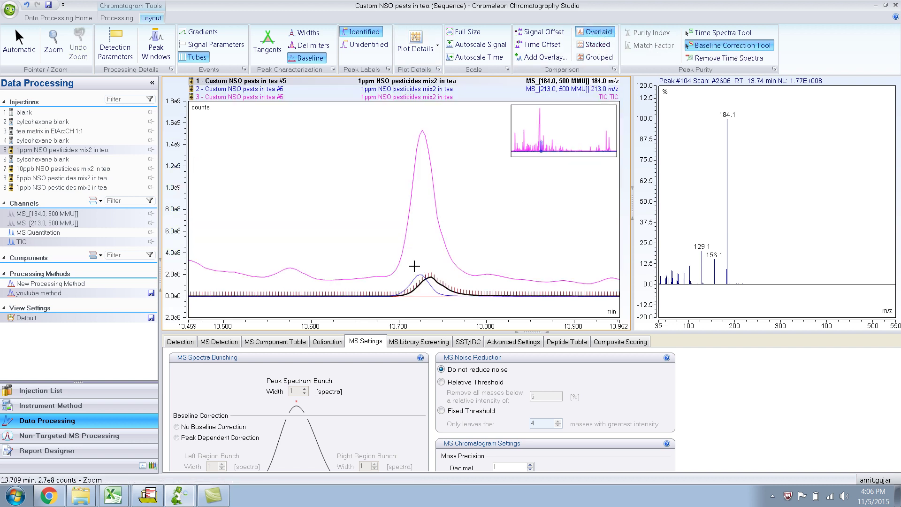